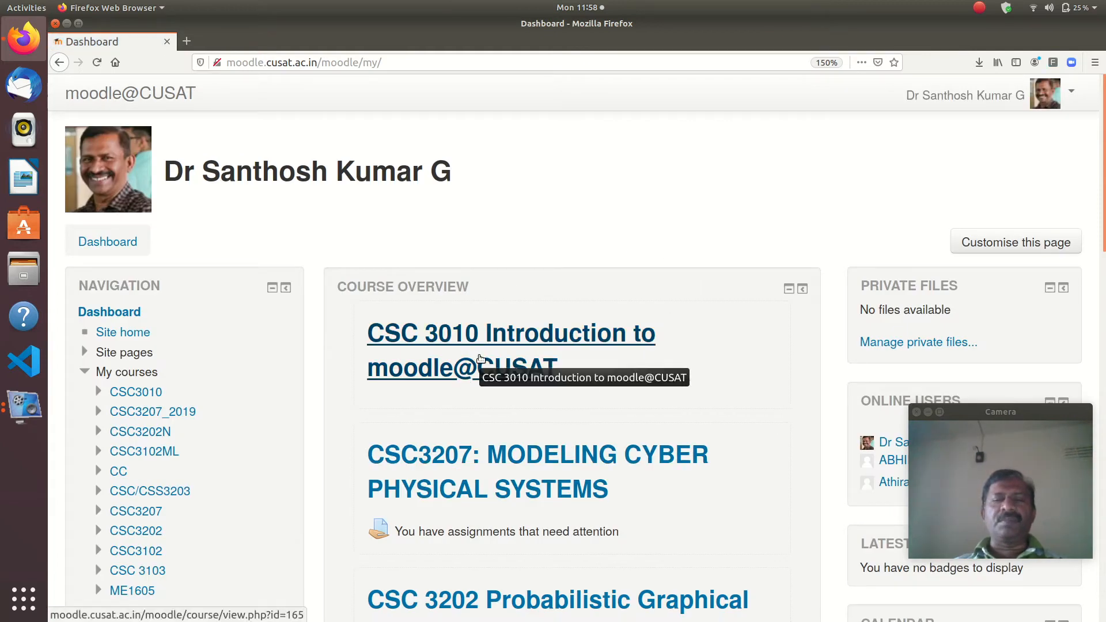
# Open the course CSC 3010 Introduction to moodle@CUSAT and start a backup of it
pyautogui.click(446, 366)
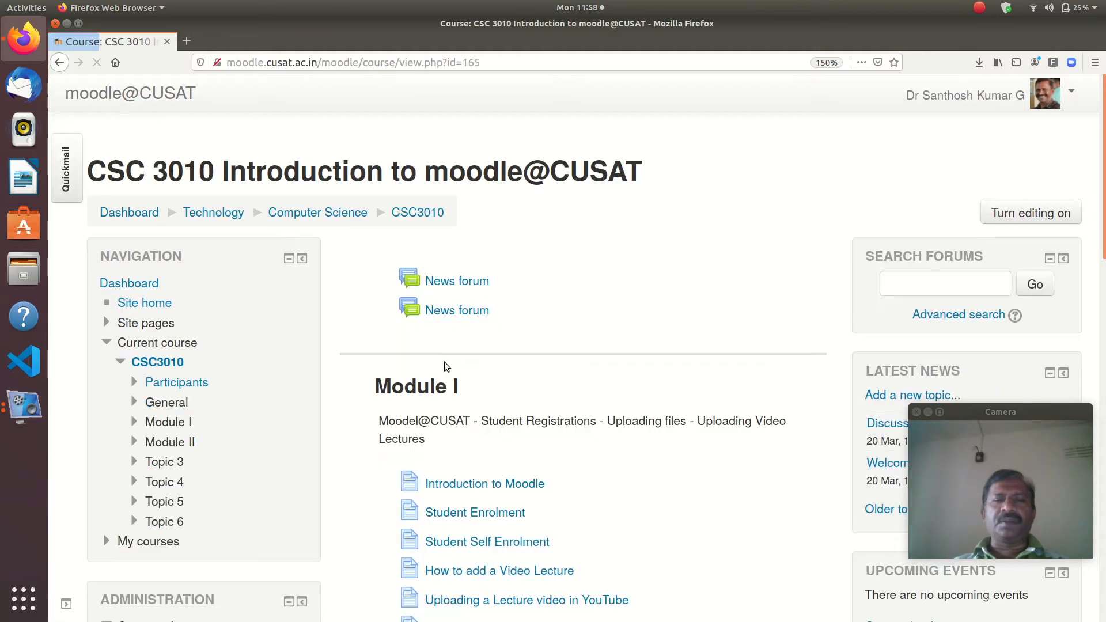
pyautogui.scroll(-6, 973, 442)
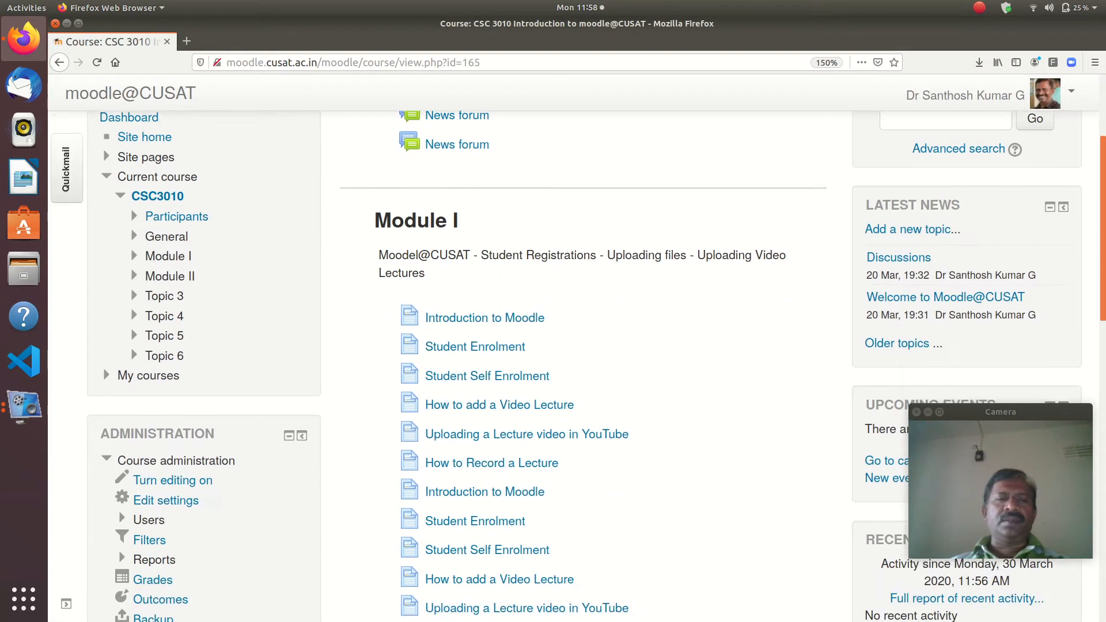
pyautogui.moveTo(1104, 234); pyautogui.dragTo(1104, 250)
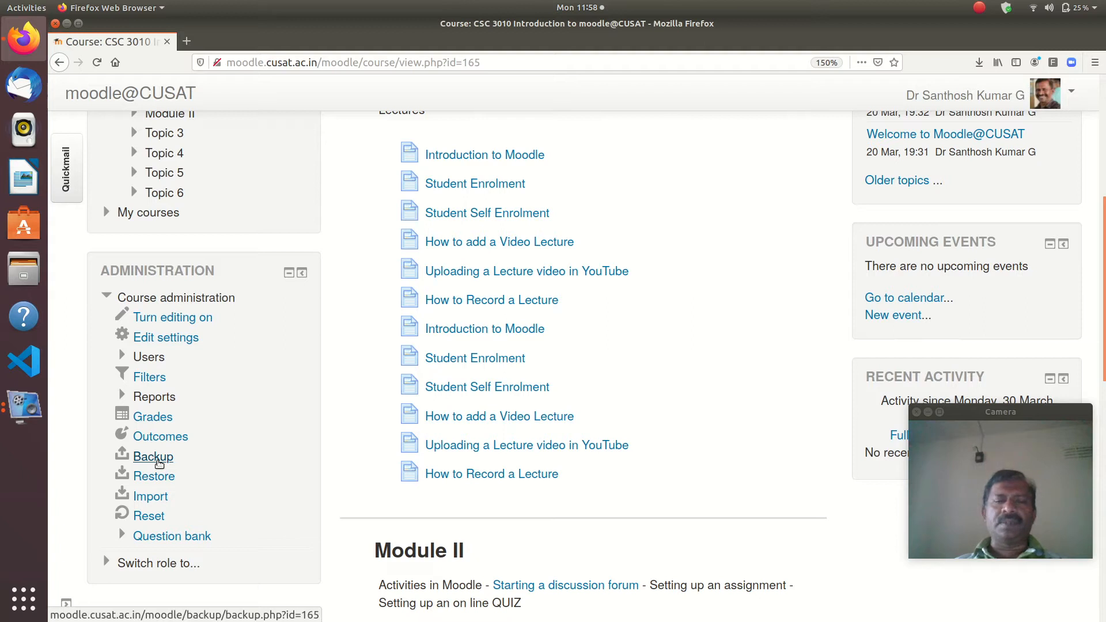
pyautogui.click(158, 462)
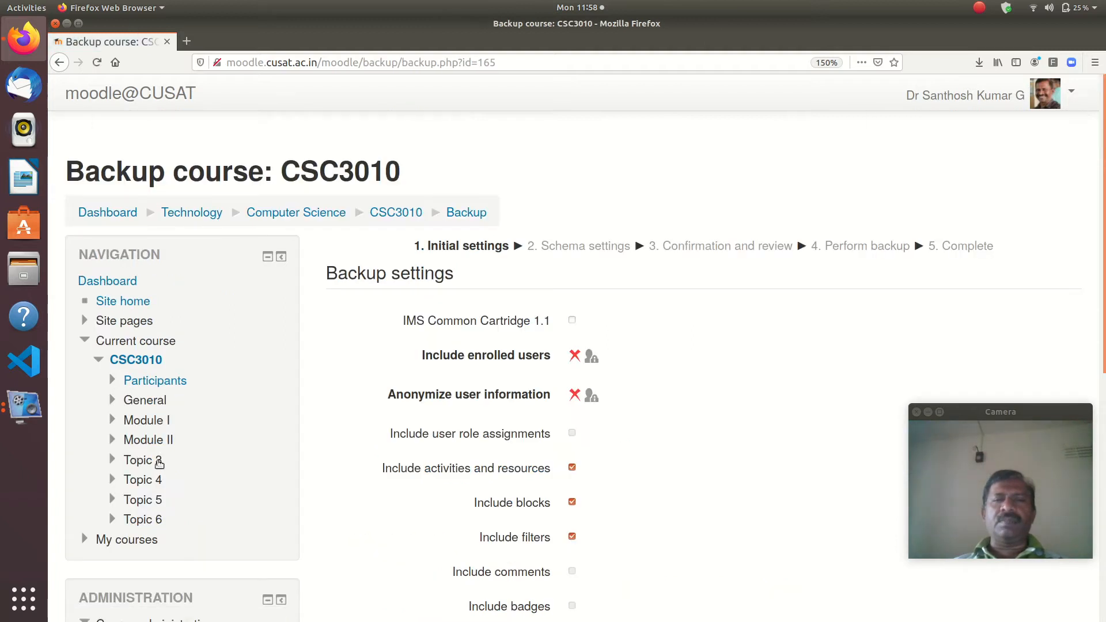
# Review the initial backup settings, keep the default inclusions and proceed to the schema settings
pyautogui.scroll(-6, 576, 369)
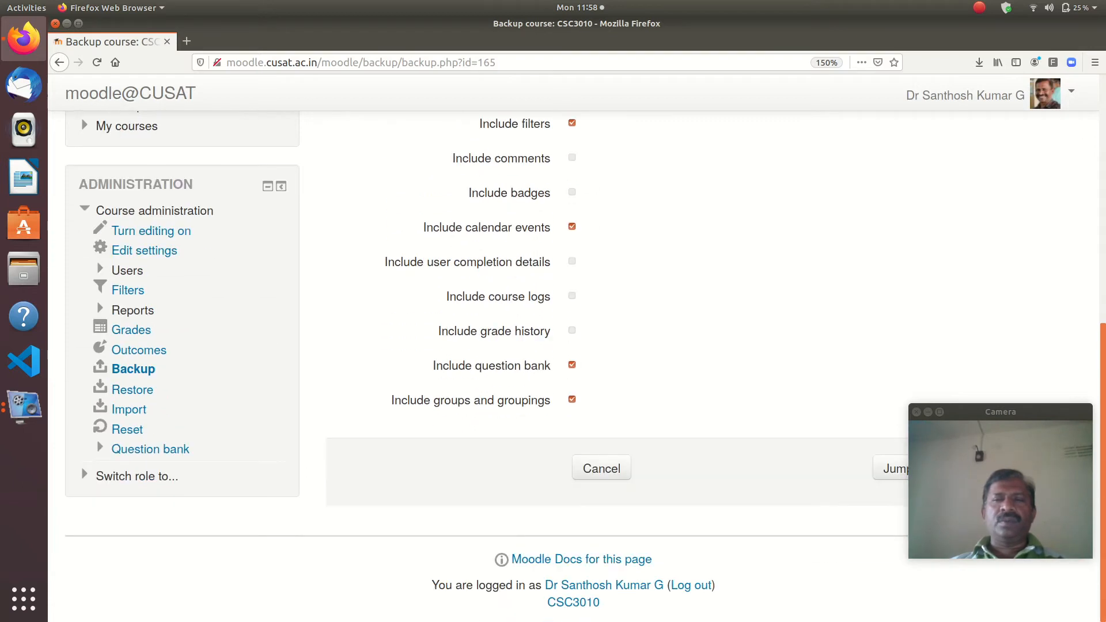
pyautogui.moveTo(1011, 416); pyautogui.dragTo(980, 243)
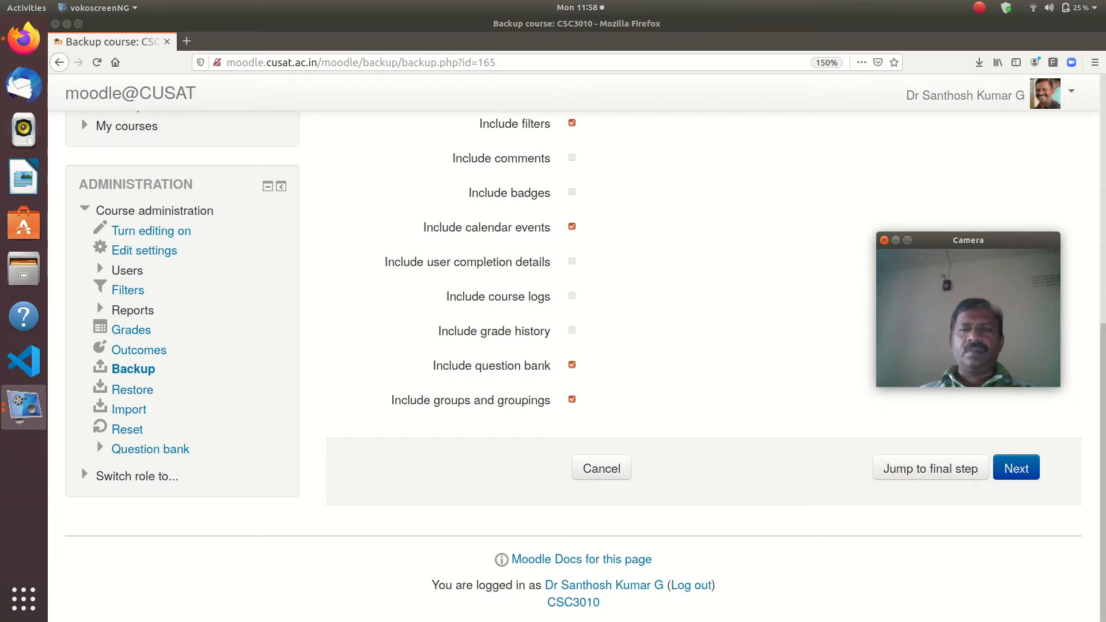
pyautogui.moveTo(1102, 536); pyautogui.dragTo(1082, 346)
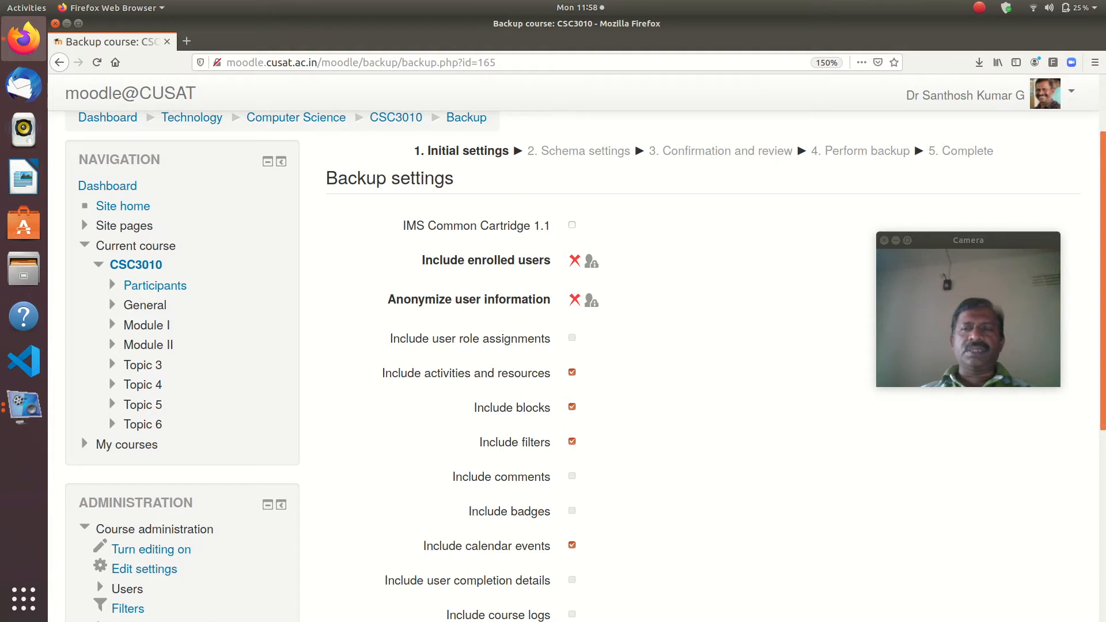
pyautogui.scroll(-3, 725, 348)
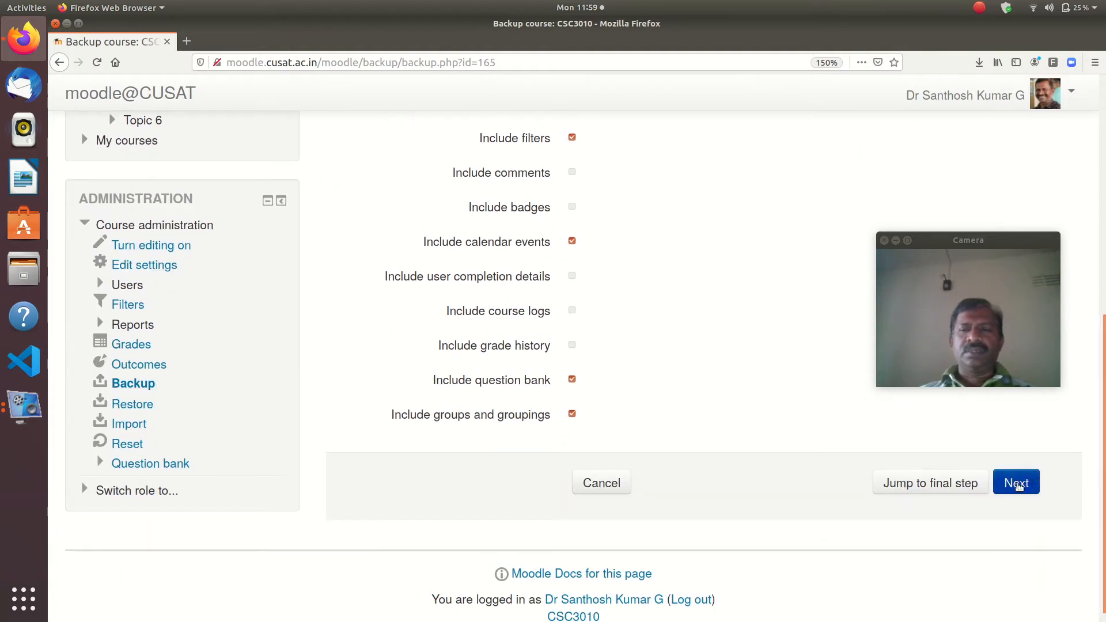
pyautogui.click(1015, 485)
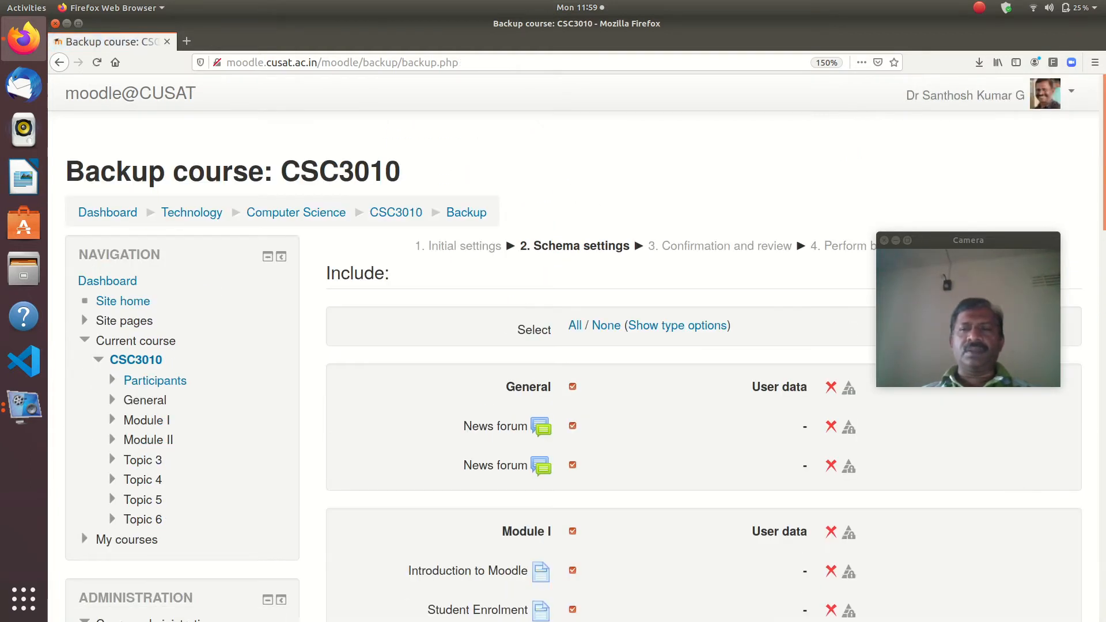
# Review the course sections and activities to include, keep the default selection and proceed to the confirmation stage
pyautogui.scroll(-6, 573, 363)
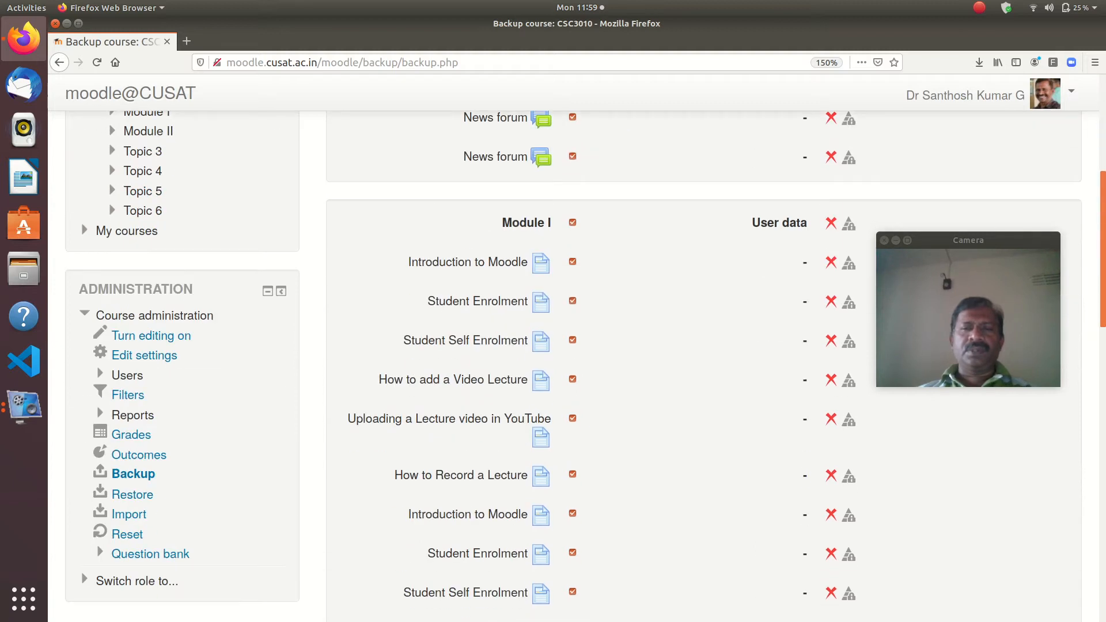
pyautogui.moveTo(1104, 342); pyautogui.dragTo(1104, 249)
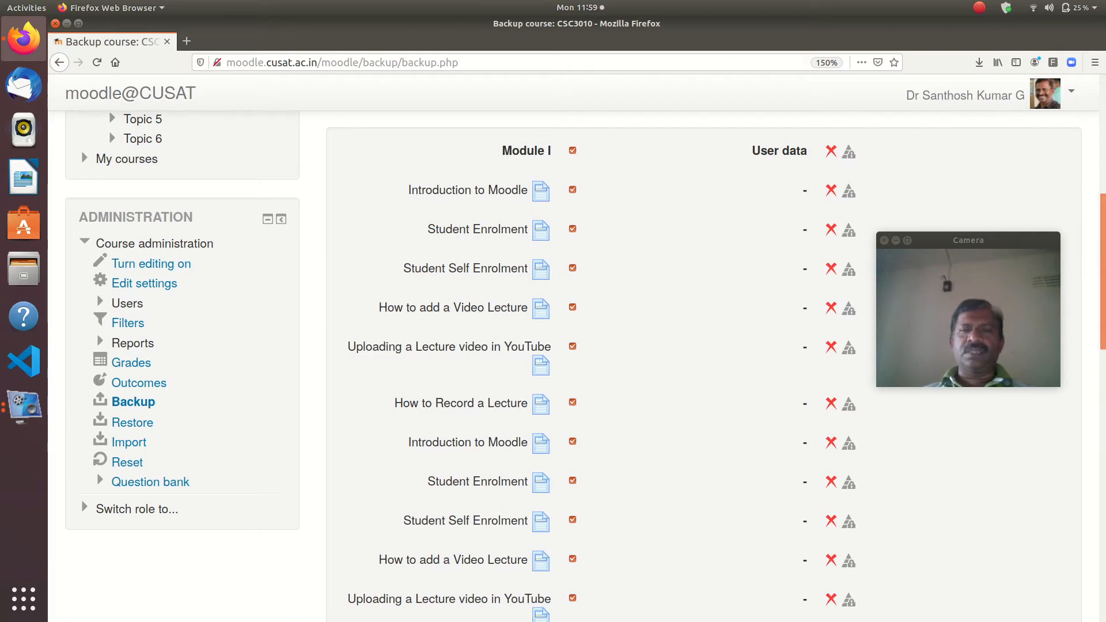
pyautogui.moveTo(1103, 329); pyautogui.dragTo(1103, 302)
pyautogui.click(910, 313)
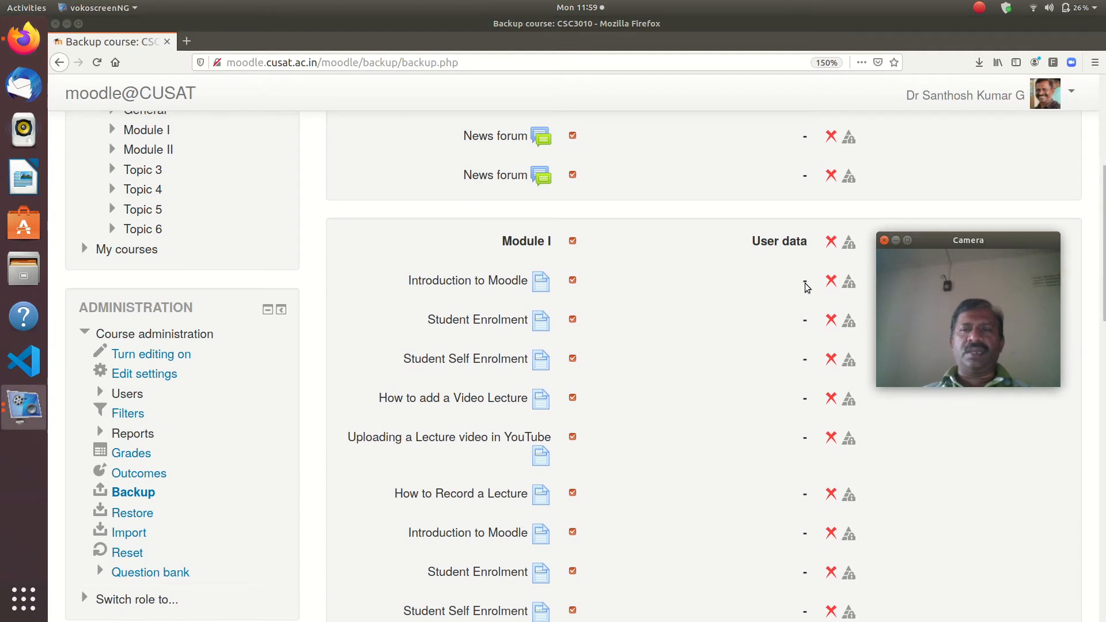
pyautogui.moveTo(1103, 291); pyautogui.dragTo(1103, 591)
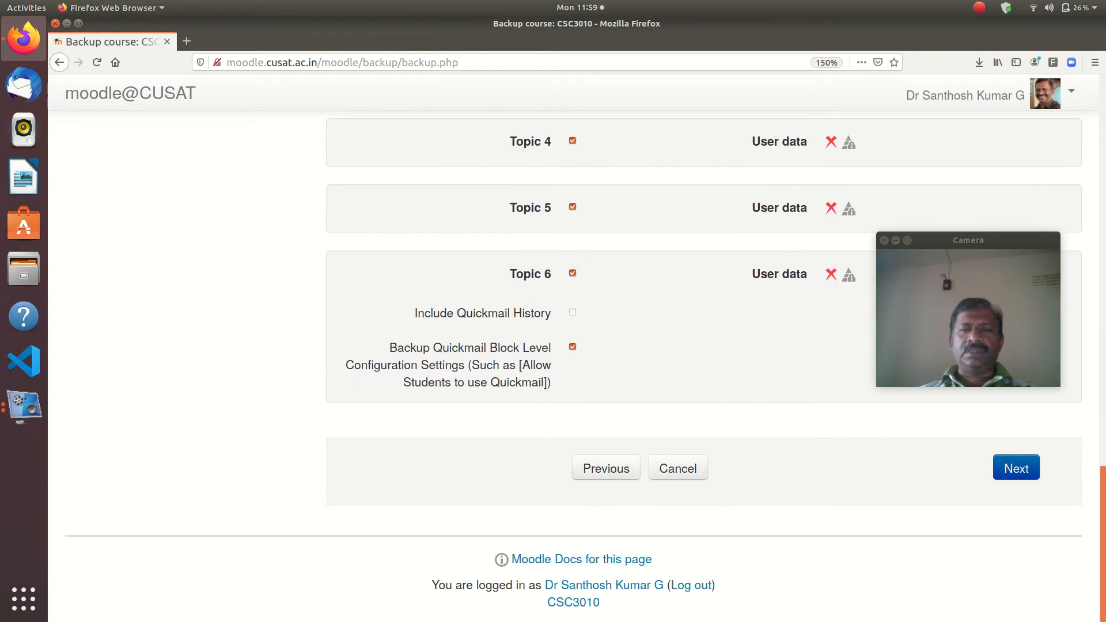
pyautogui.click(1030, 475)
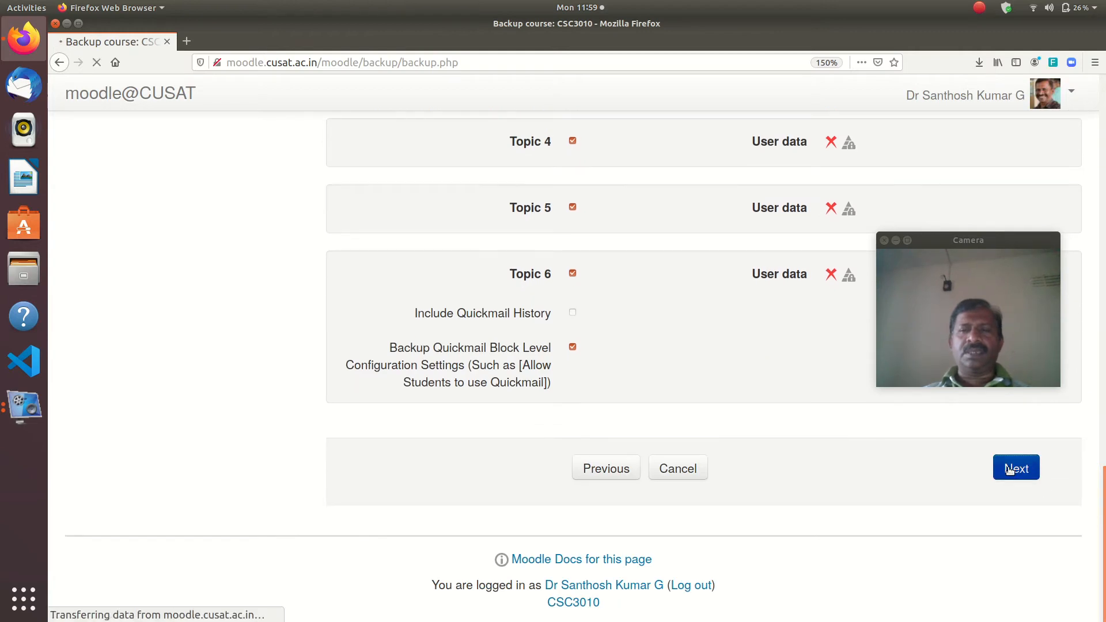
# Perform the CSC3010 course backup and continue to the list of backup files
pyautogui.moveTo(1102, 144); pyautogui.dragTo(1102, 568)
pyautogui.click(958, 511)
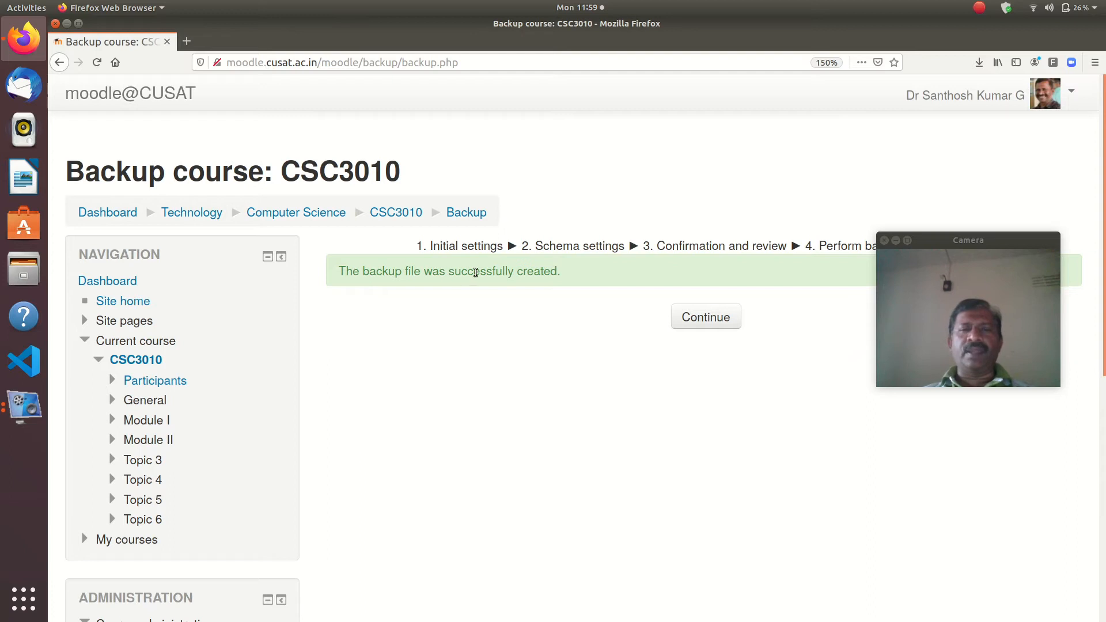
pyautogui.click(697, 318)
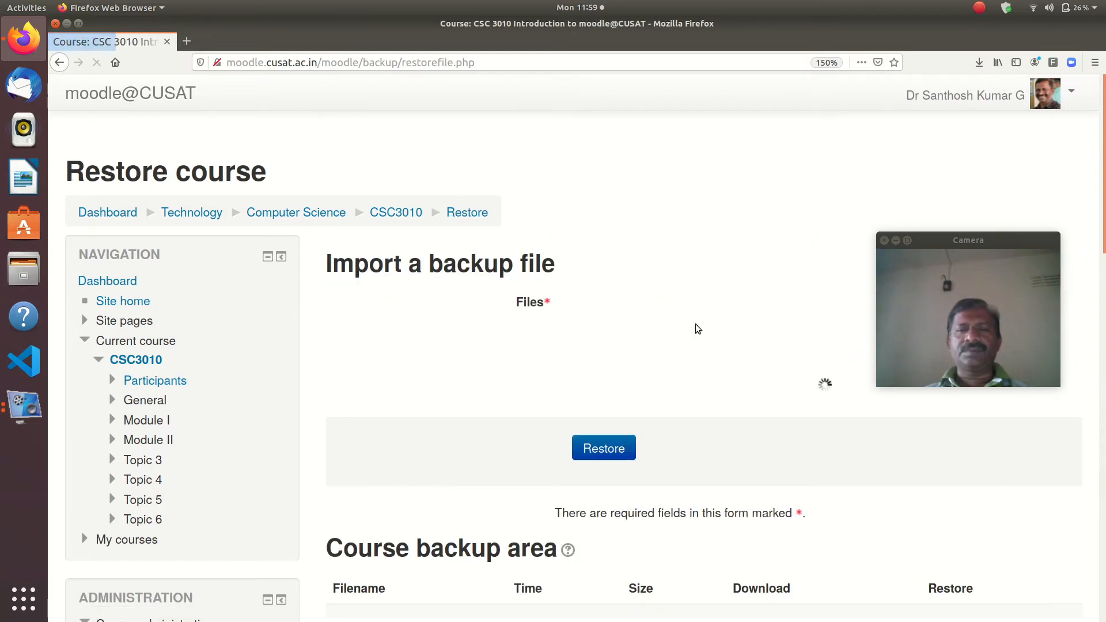
pyautogui.scroll(-6, 584, 366)
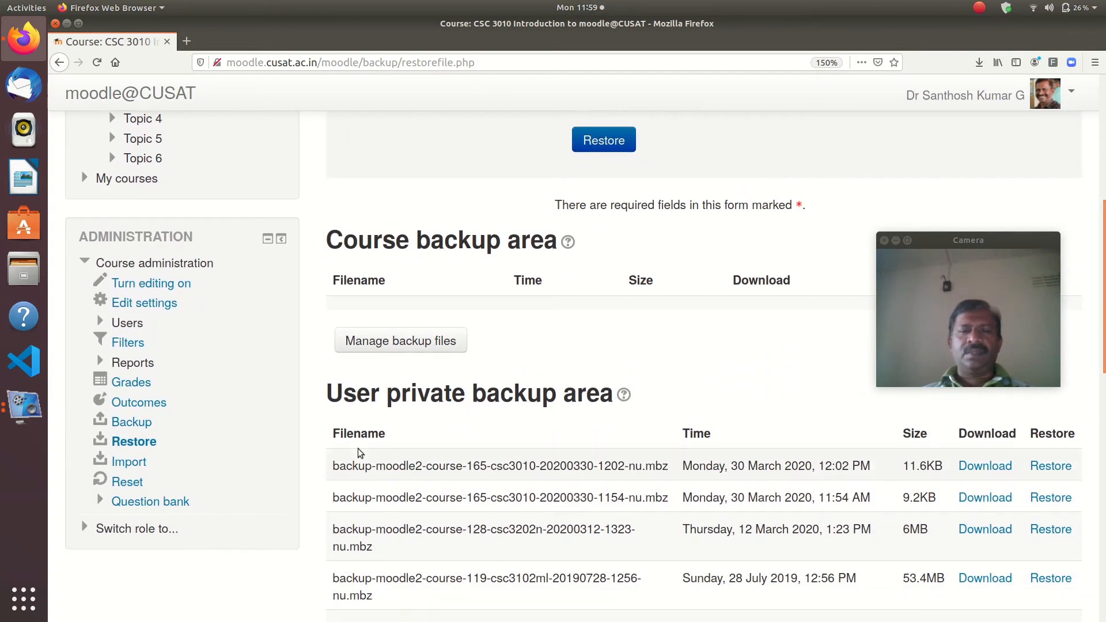
pyautogui.moveTo(335, 466); pyautogui.dragTo(666, 464)
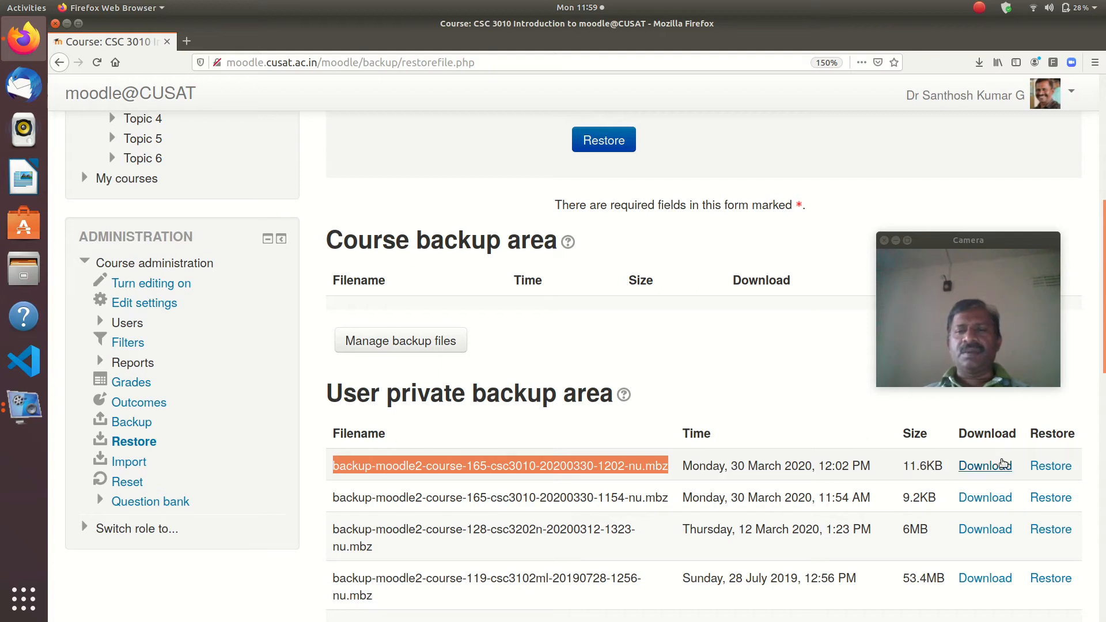
pyautogui.click(984, 468)
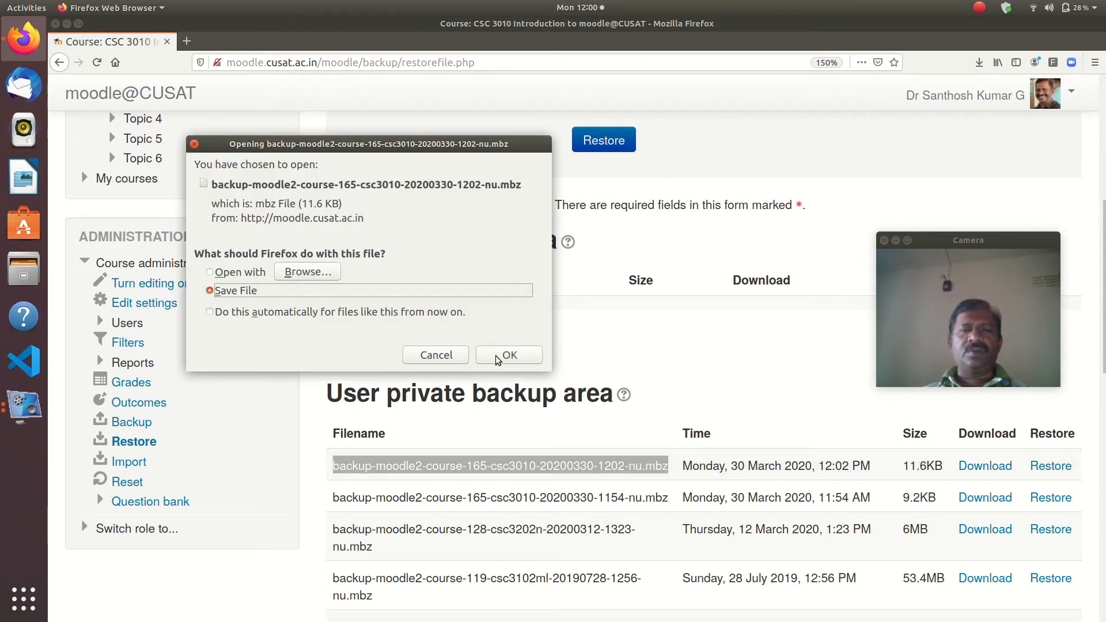
pyautogui.click(498, 358)
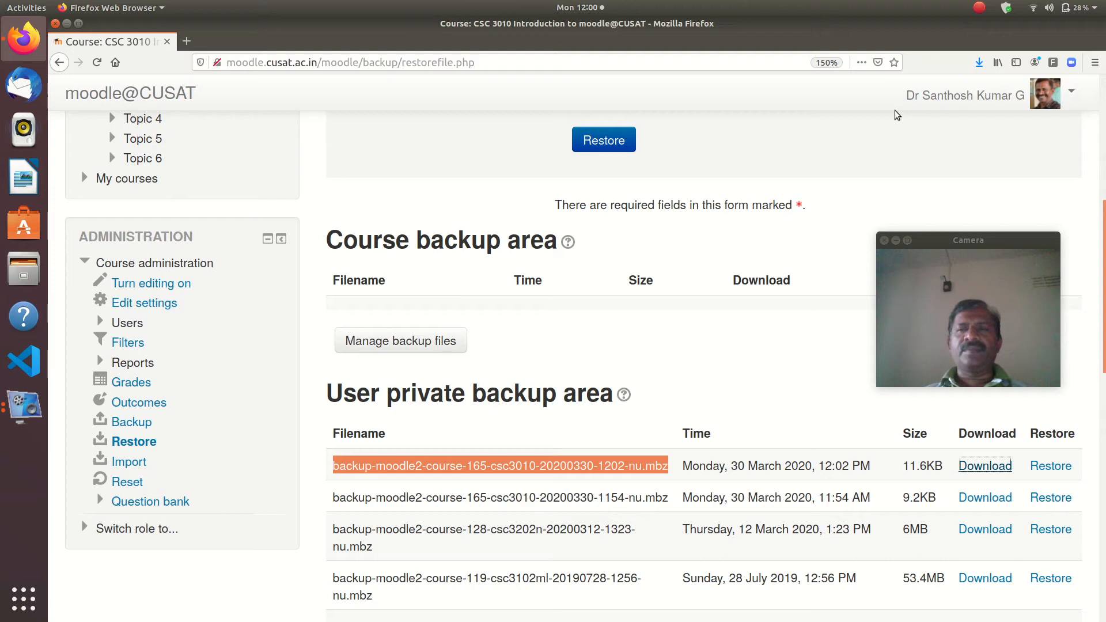
# Show the downloaded 1202 backup file in its containing folder, then close the file manager
pyautogui.click(979, 63)
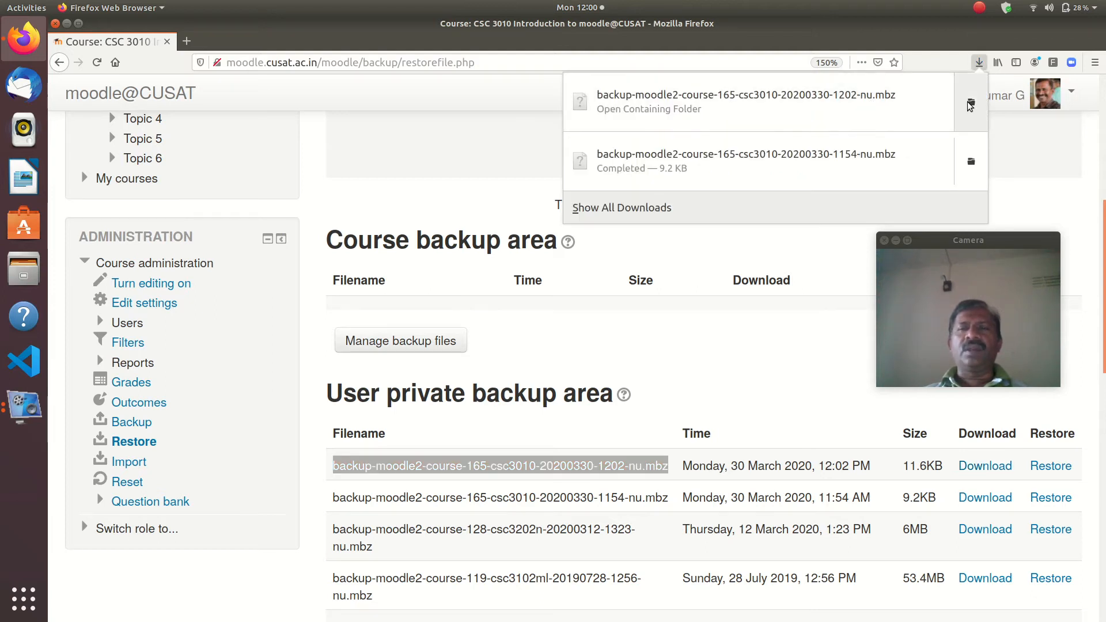
pyautogui.click(971, 104)
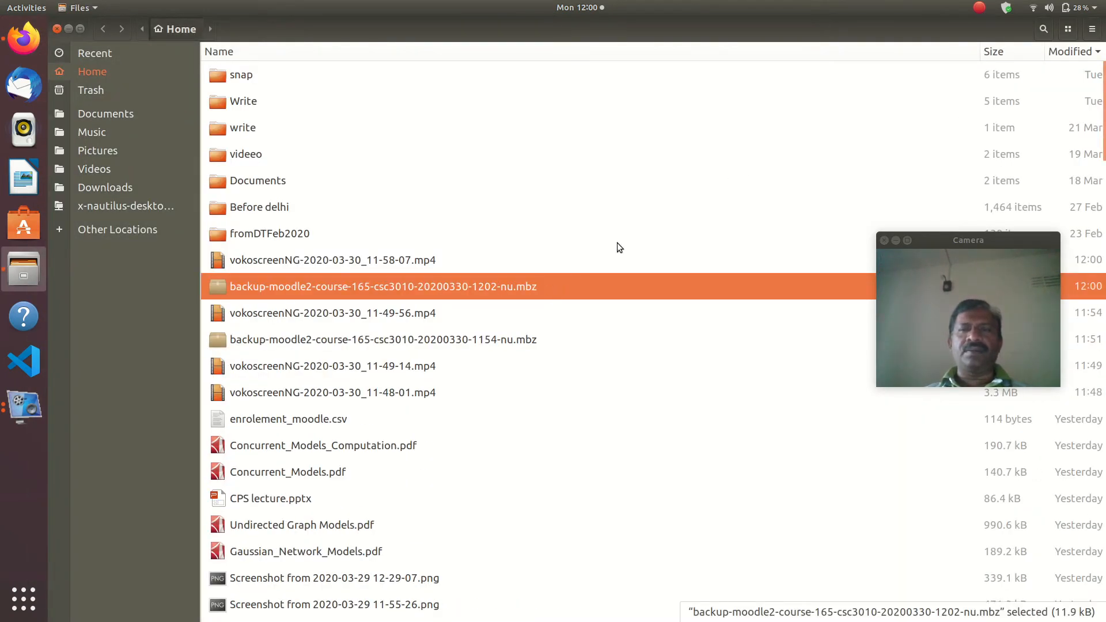
pyautogui.click(56, 28)
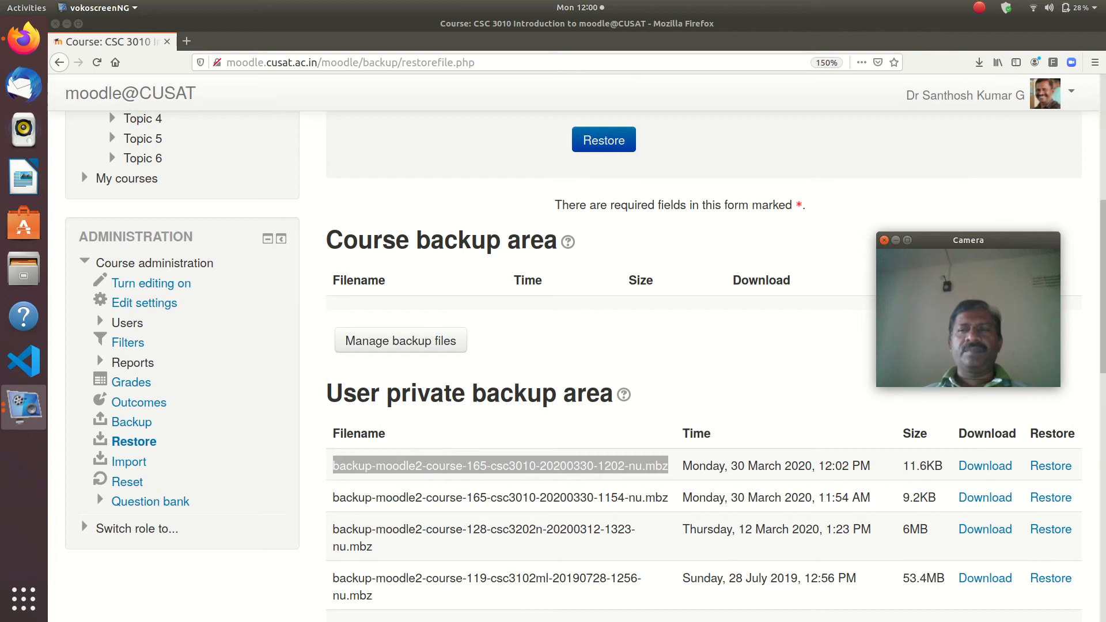
# Look over the backup areas and open the Restore page from the CSC3010 course administration
pyautogui.moveTo(1103, 288); pyautogui.dragTo(1082, 134)
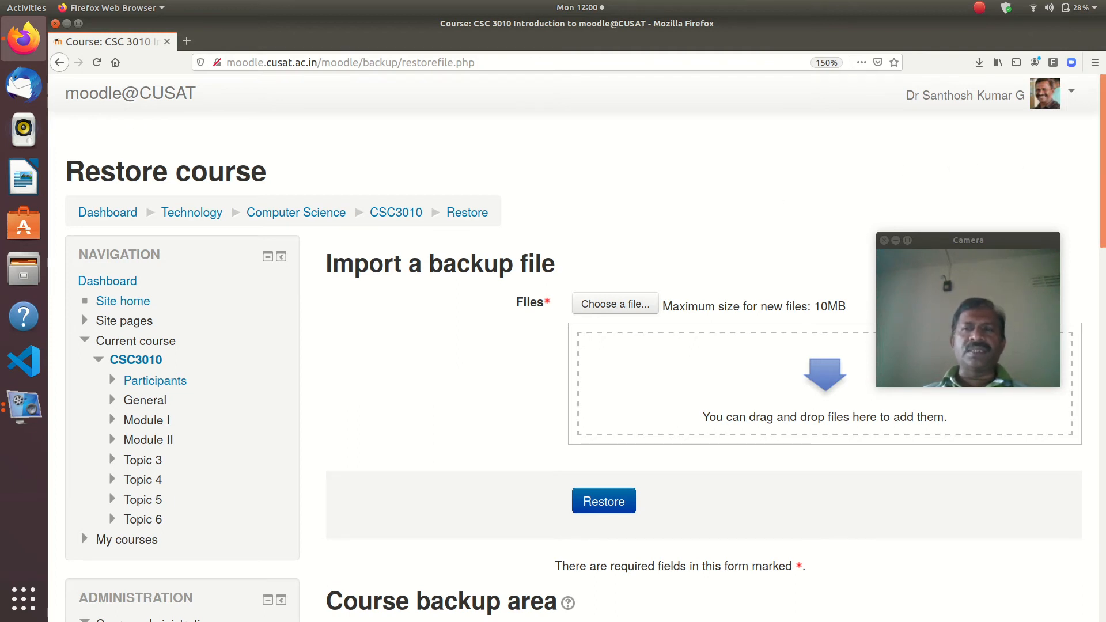
pyautogui.scroll(-4, 1102, 230)
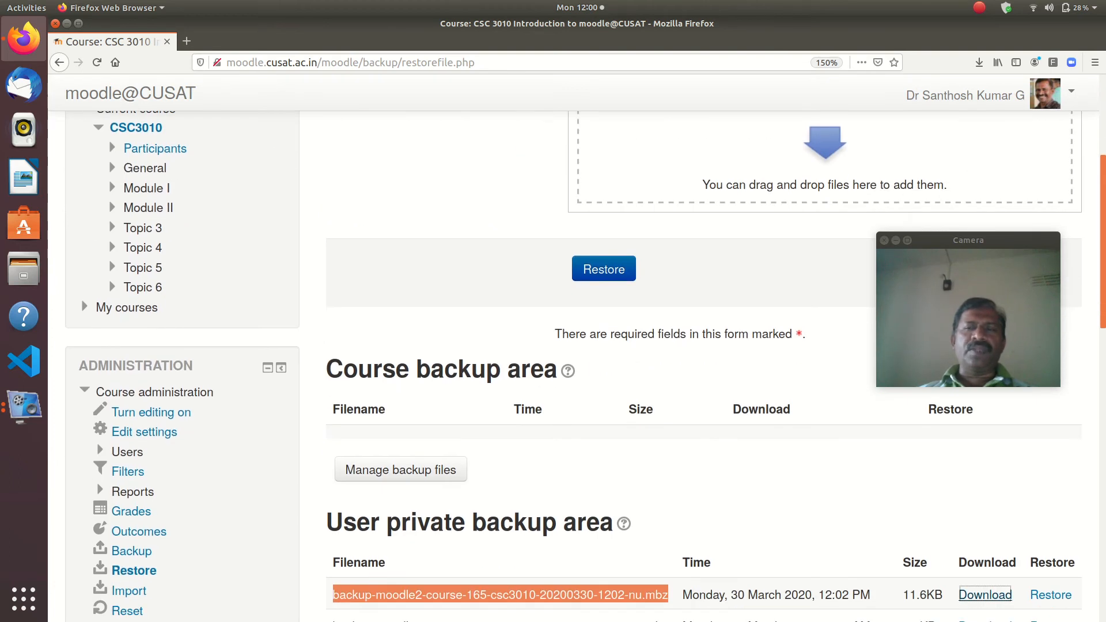
pyautogui.scroll(-1, 940, 270)
pyautogui.scroll(-3, 941, 269)
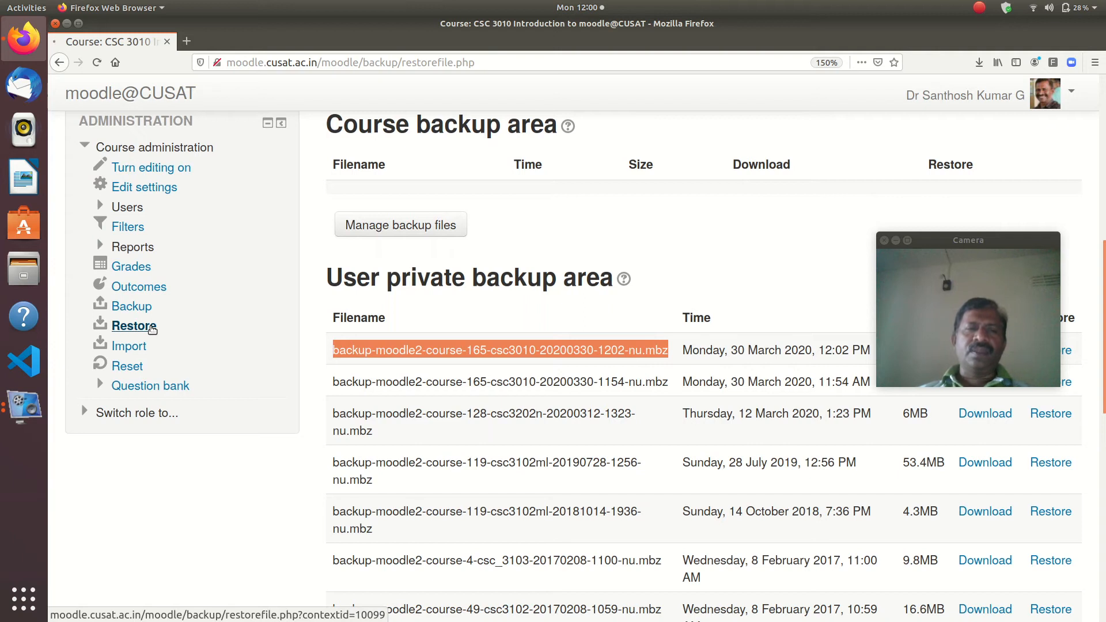
pyautogui.click(151, 327)
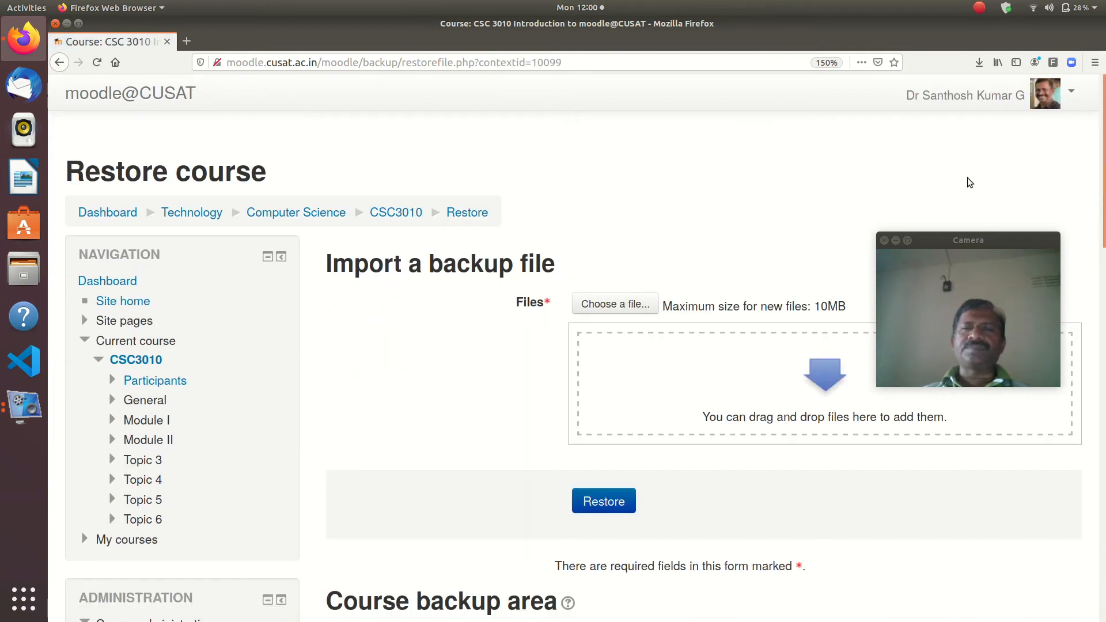
# Examine the backup file import area and the backup files available for restoring the course
pyautogui.scroll(-3, 661, 298)
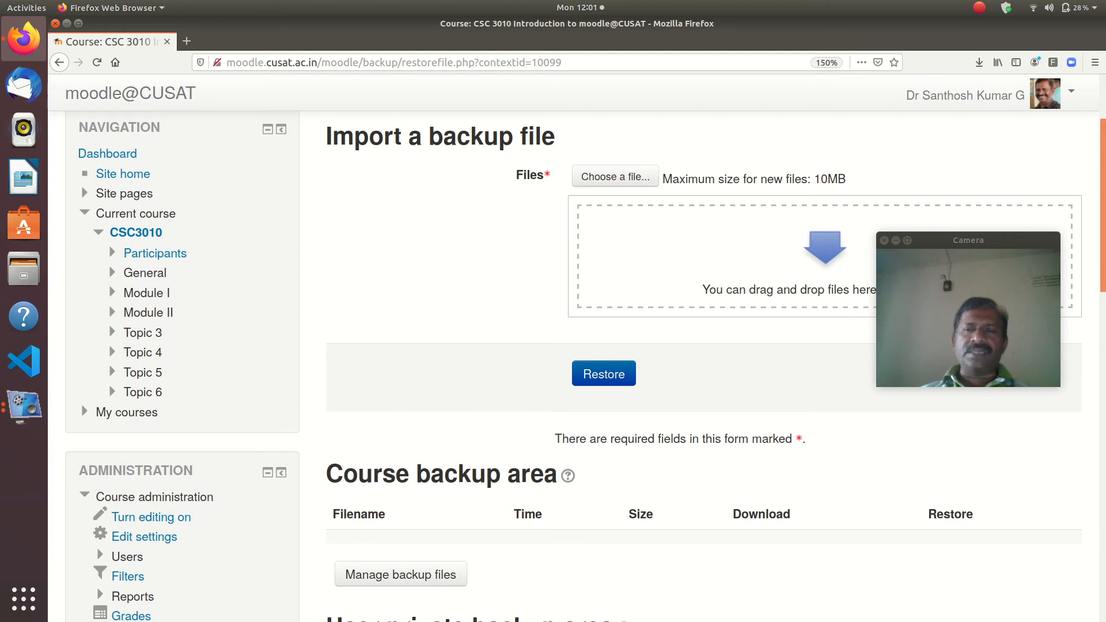
pyautogui.scroll(-4, 575, 366)
pyautogui.scroll(6, 576, 366)
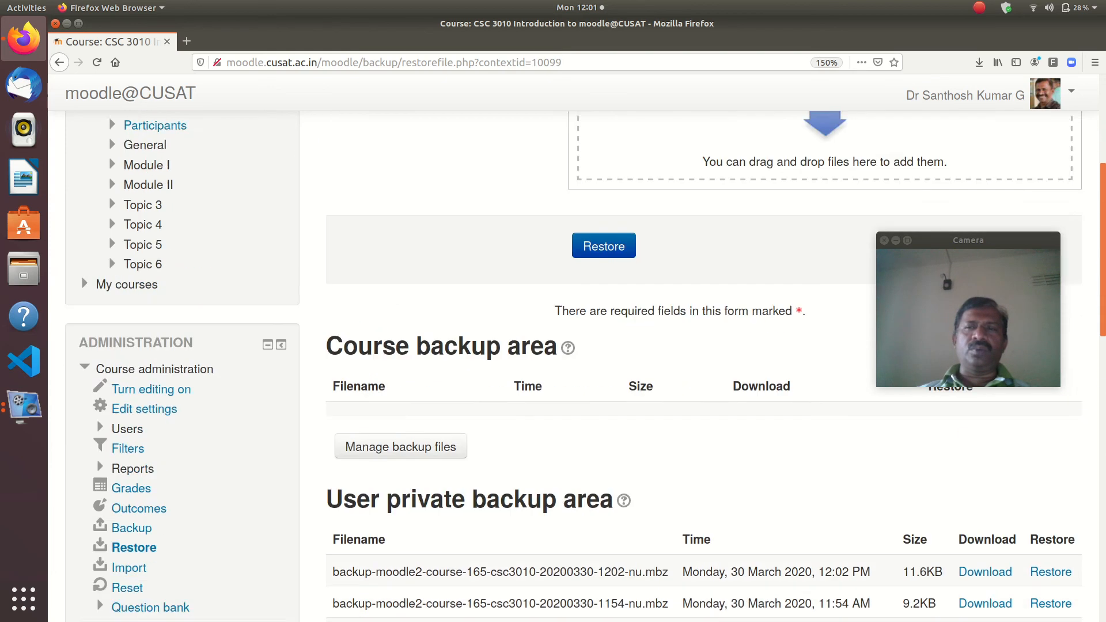
pyautogui.scroll(-5, 576, 366)
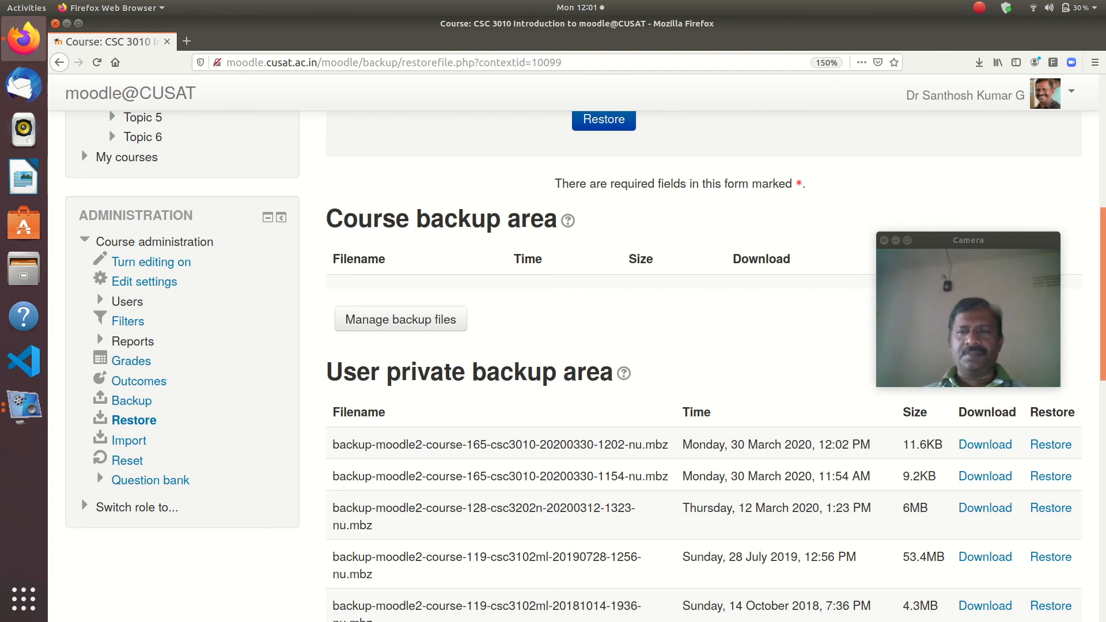
pyautogui.scroll(-7, 1071, 119)
pyautogui.scroll(12, 1071, 119)
pyautogui.scroll(1, 1071, 119)
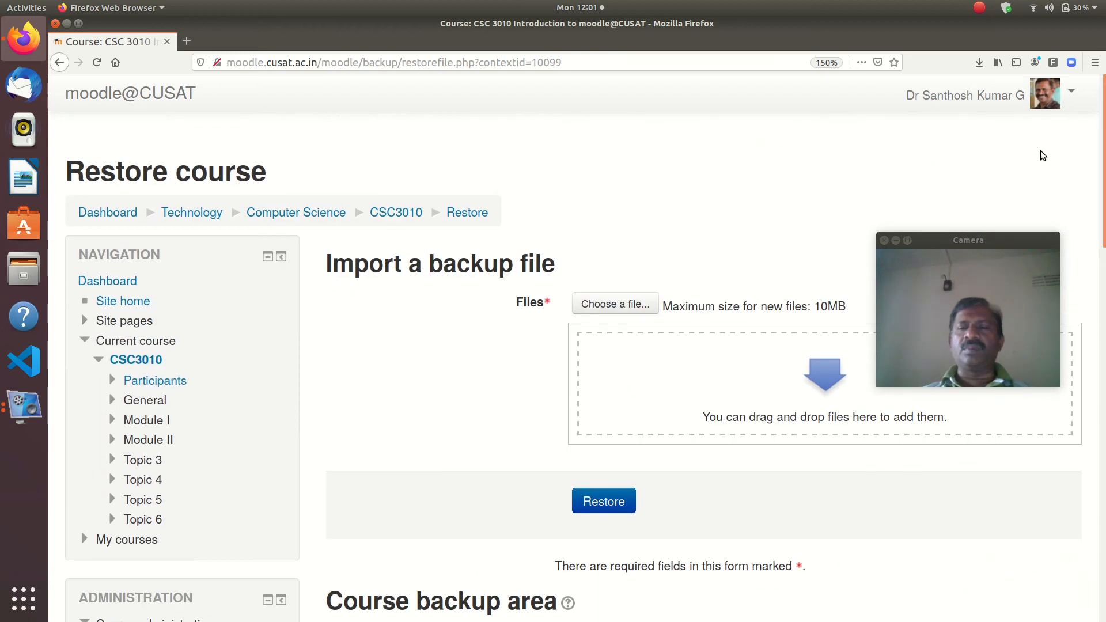